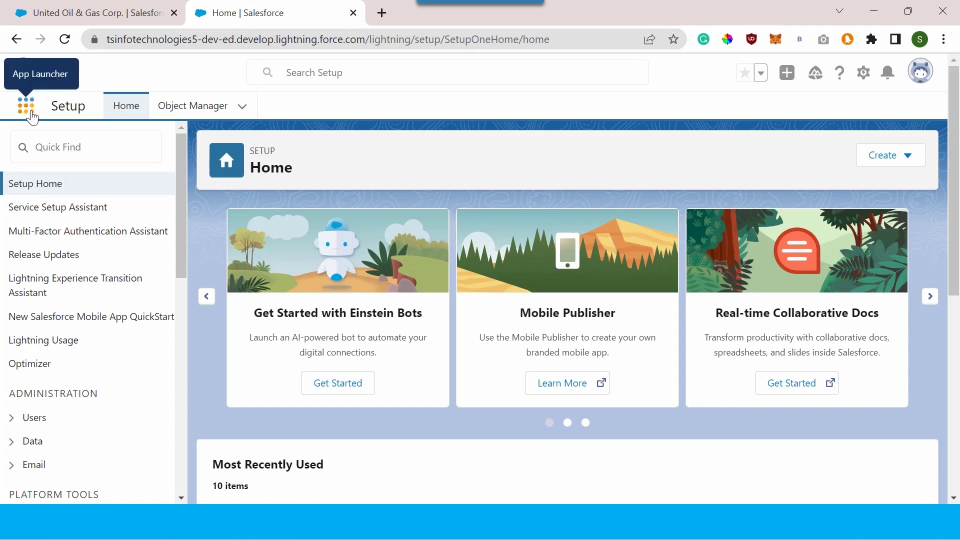
Open the United Oil & Gas Corp. account from the Accounts list via the App Launcher
{"action": "left_click", "coordinate": [28, 110]}
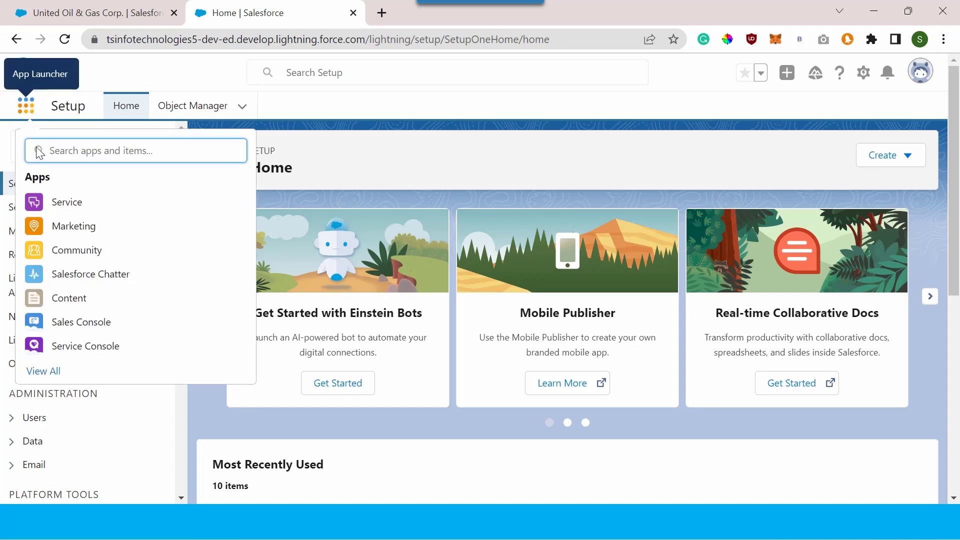
{"action": "left_click", "coordinate": [44, 374]}
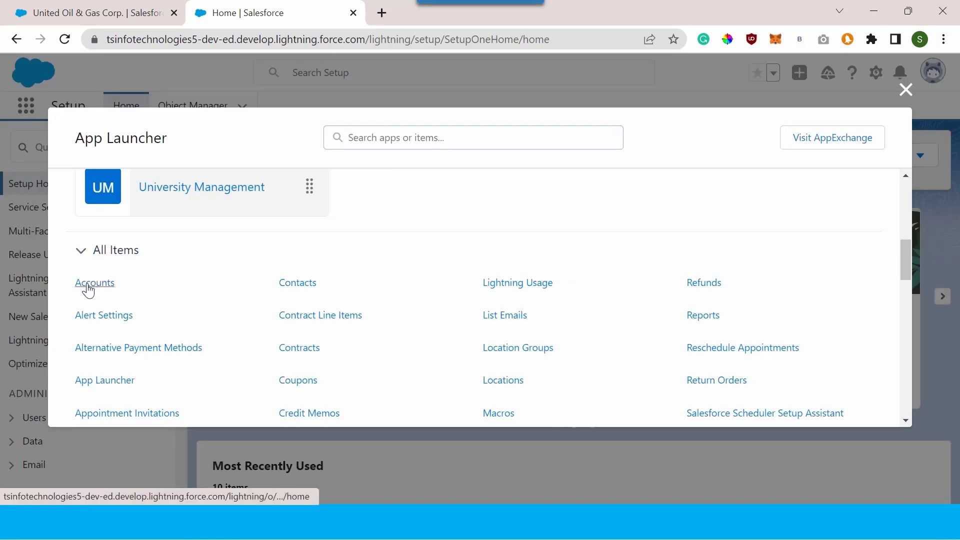
{"action": "left_click", "coordinate": [88, 286]}
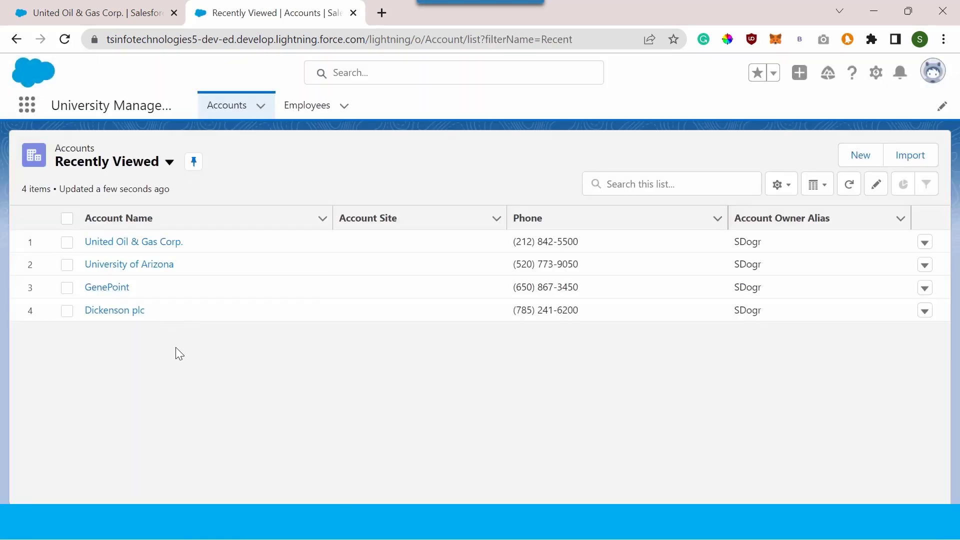
{"action": "left_click", "coordinate": [118, 244]}
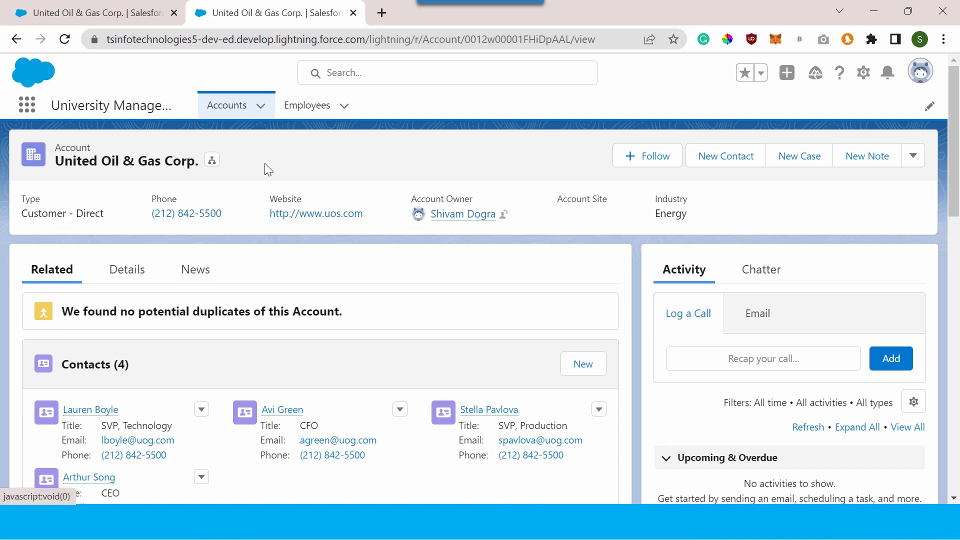
In Setup's Object Manager, open the Account object's Page Layouts list and close the duplicate tab
{"action": "left_click", "coordinate": [864, 74]}
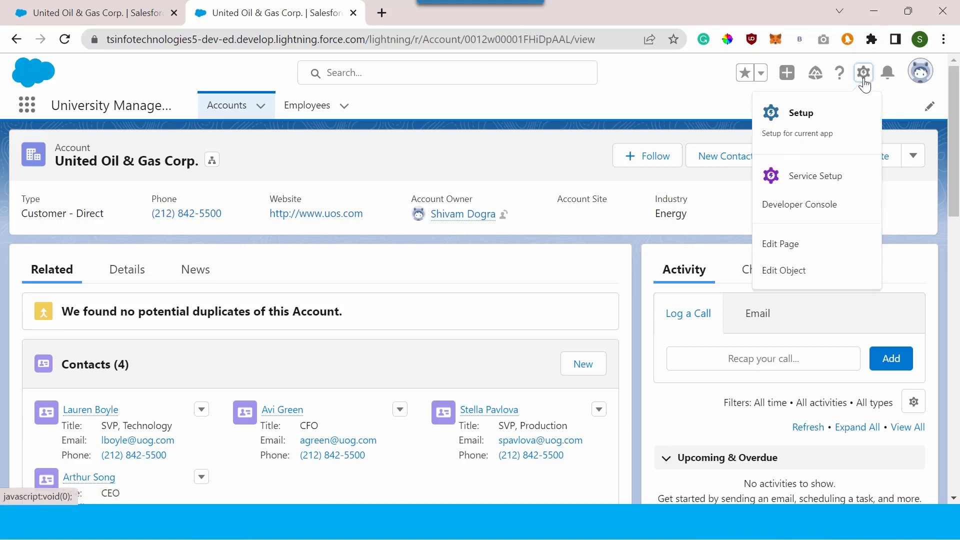
{"action": "left_click", "coordinate": [801, 115]}
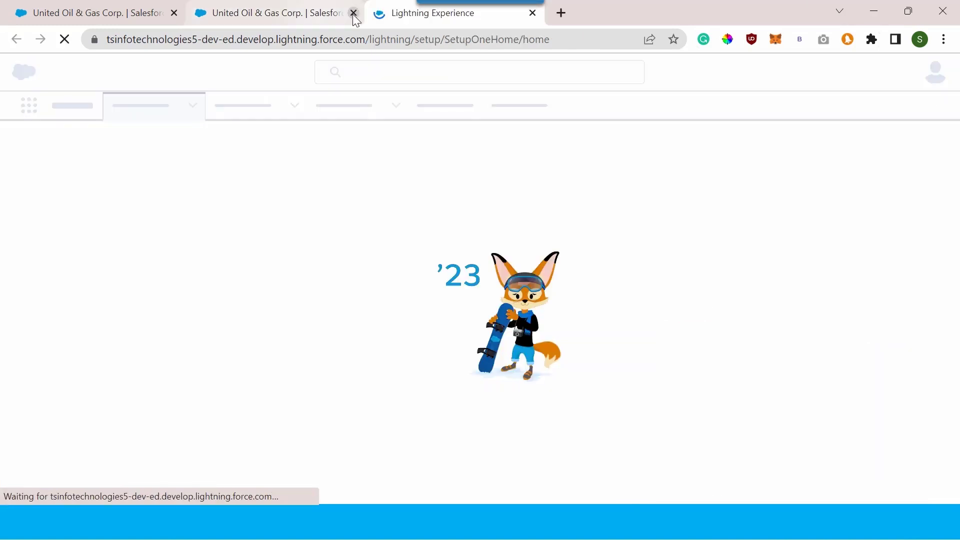
{"action": "left_click", "coordinate": [353, 13]}
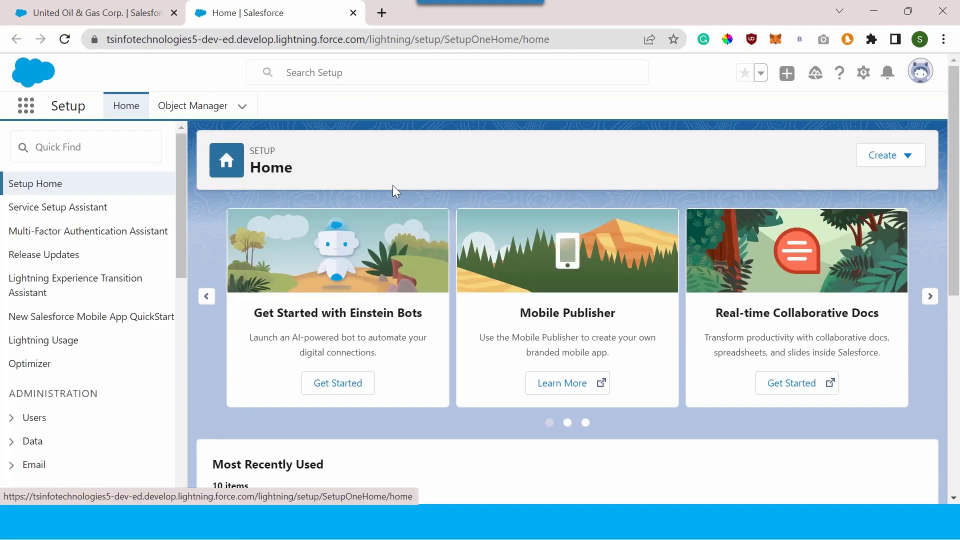
{"action": "left_click", "coordinate": [181, 103]}
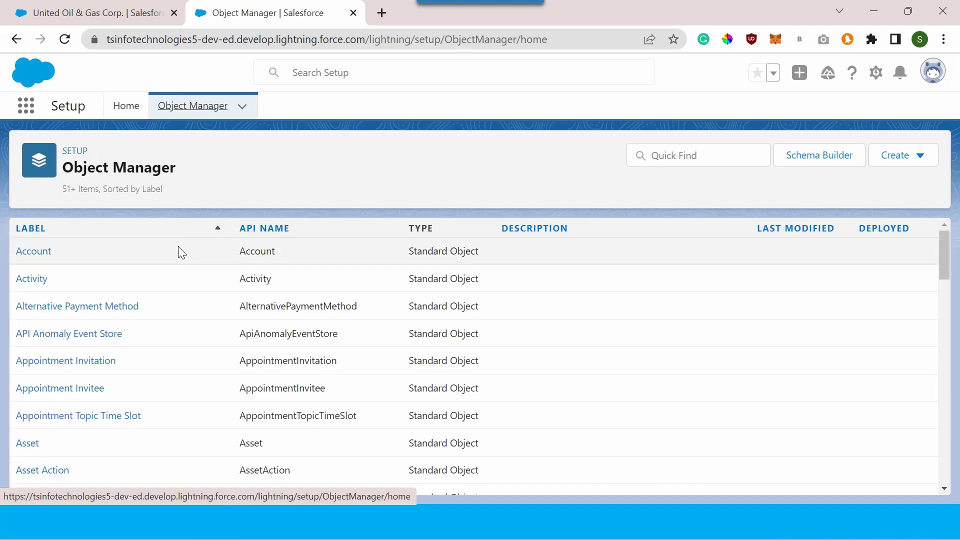
{"action": "left_click", "coordinate": [33, 253]}
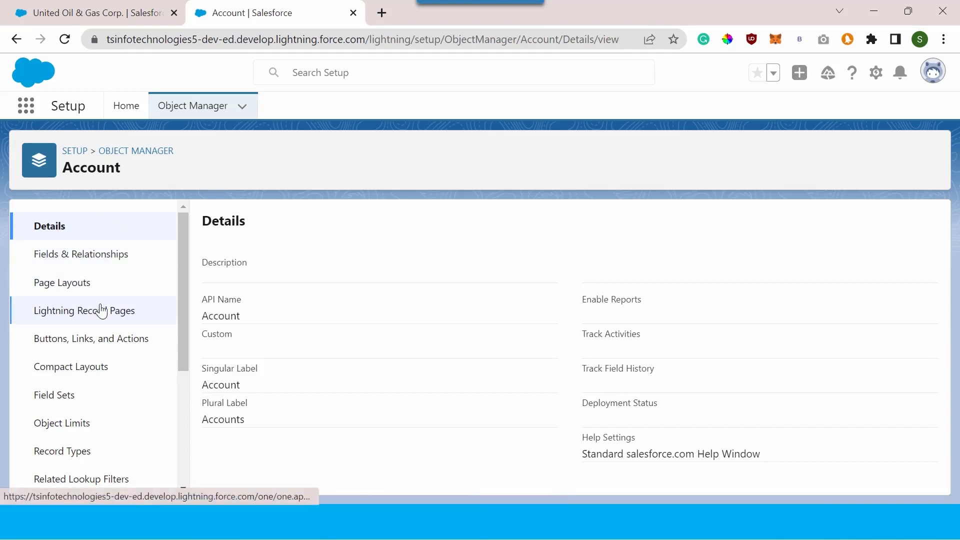
{"action": "left_click", "coordinate": [68, 288]}
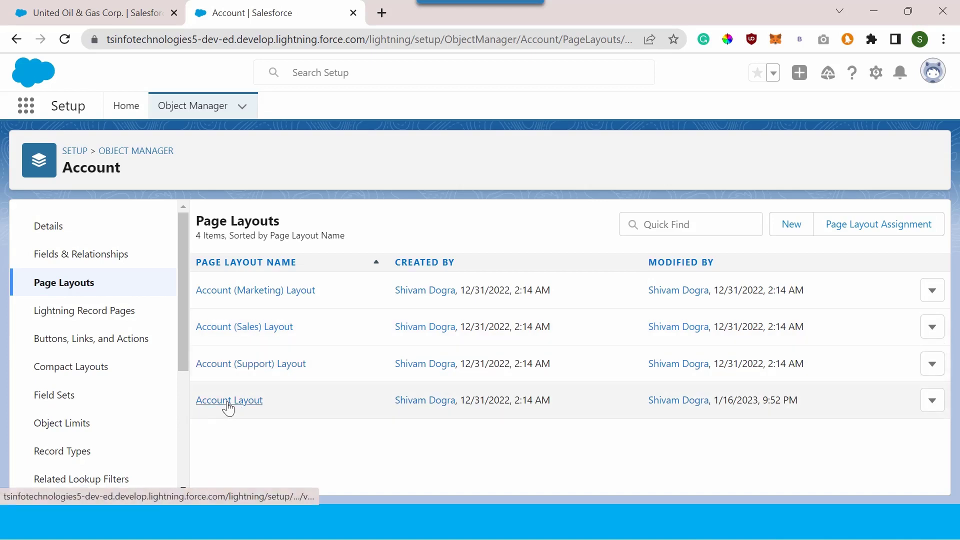
Open Account Layout in the layout editor and scroll down to its Quick Actions sections
{"action": "left_click", "coordinate": [228, 401]}
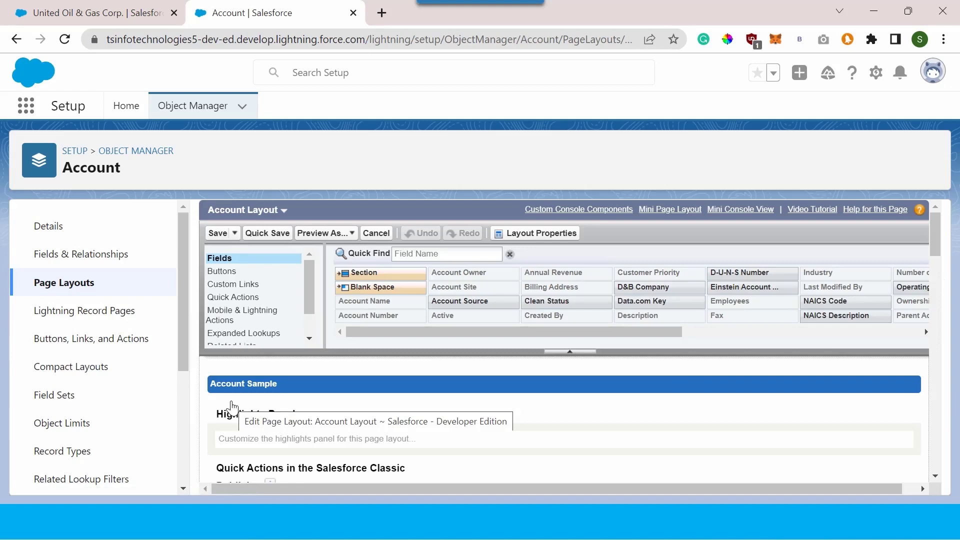
{"action": "scroll", "coordinate": [292, 356], "scroll_direction": "down", "scroll_amount": 2}
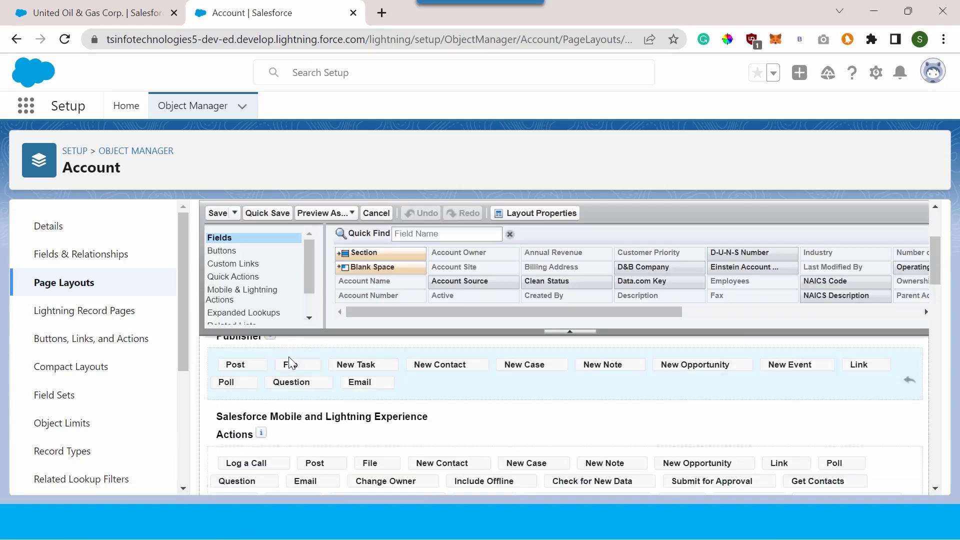
Locate the Lightning Experience Actions section and show the Mobile & Lightning Actions palette category
{"action": "scroll", "coordinate": [289, 358], "scroll_direction": "up", "scroll_amount": 1}
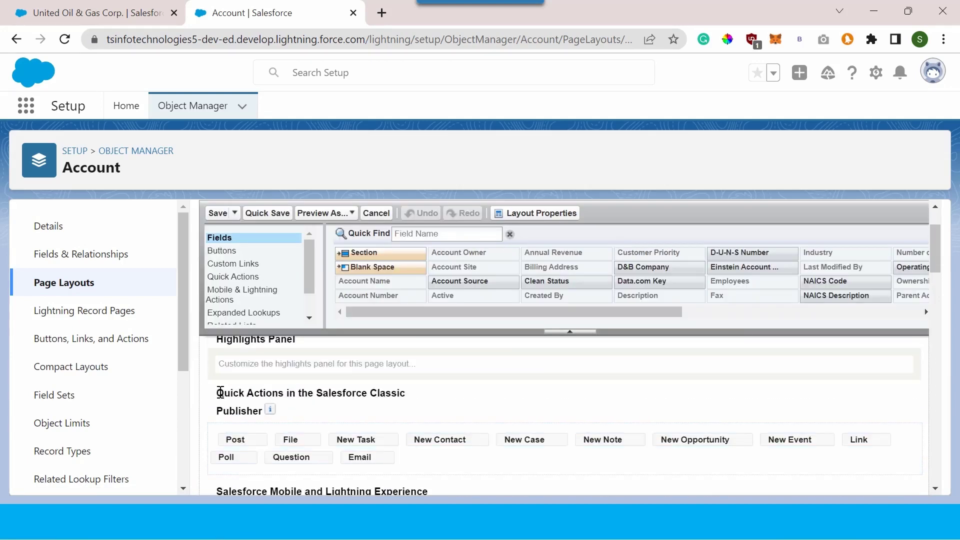
{"action": "left_click_drag", "start_coordinate": [224, 392], "coordinate": [375, 401]}
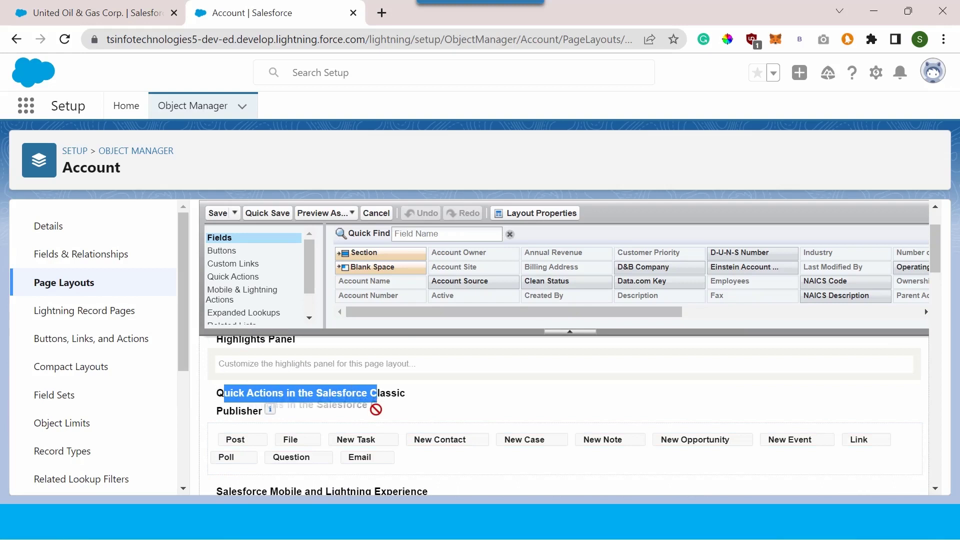
{"action": "left_click", "coordinate": [387, 418]}
{"action": "scroll", "coordinate": [376, 409], "scroll_direction": "down", "scroll_amount": 2}
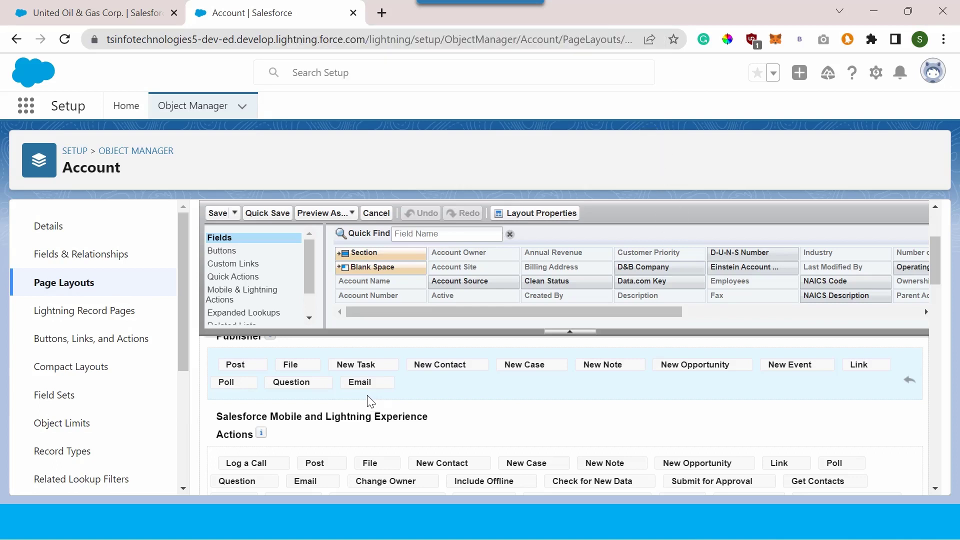
{"action": "scroll", "coordinate": [356, 402], "scroll_direction": "down", "scroll_amount": 2}
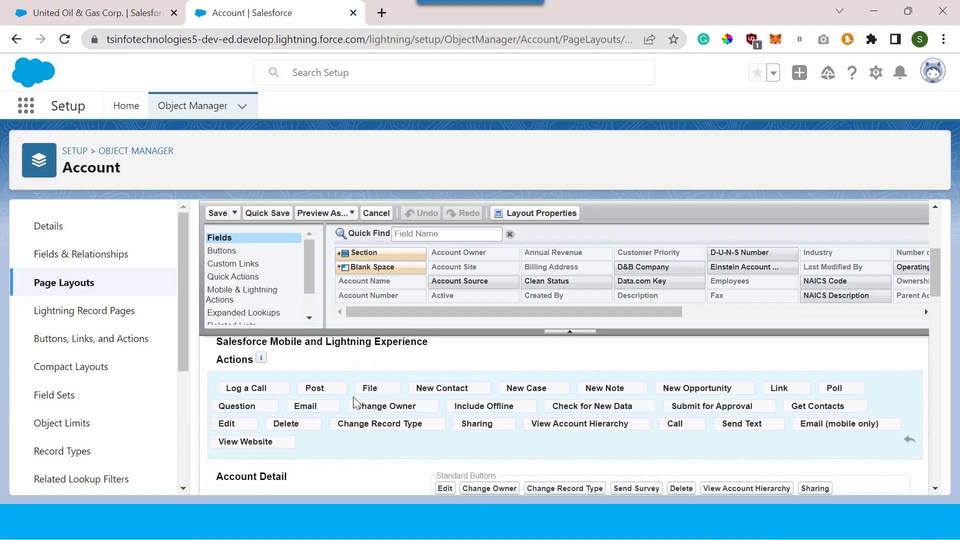
{"action": "scroll", "coordinate": [346, 388], "scroll_direction": "up", "scroll_amount": 2}
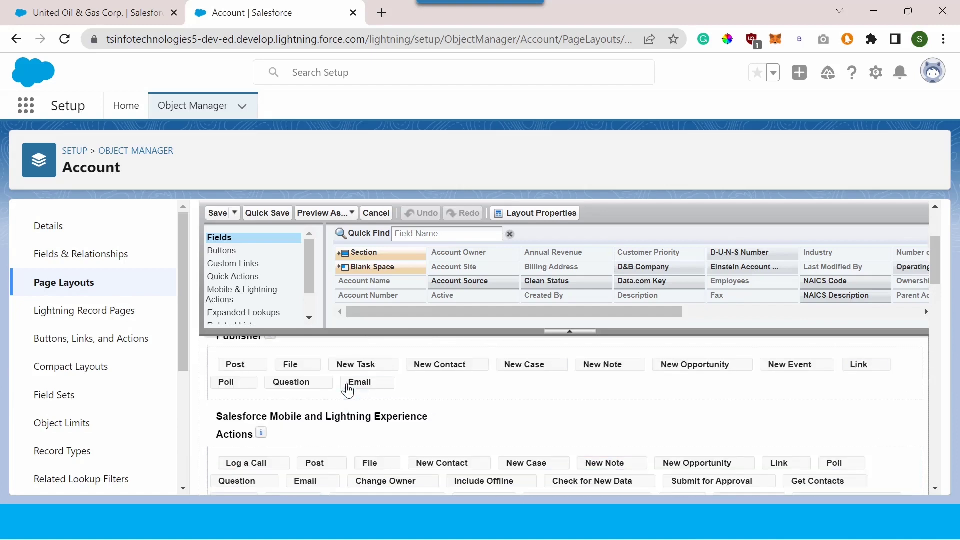
{"action": "left_click_drag", "start_coordinate": [216, 418], "coordinate": [263, 436]}
{"action": "scroll", "coordinate": [264, 435], "scroll_direction": "down", "scroll_amount": 2}
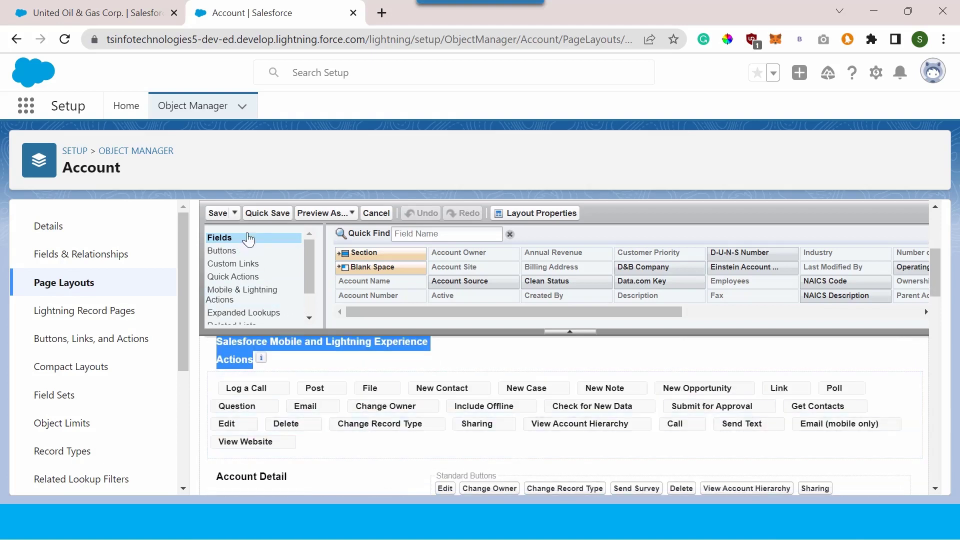
{"action": "scroll", "coordinate": [248, 295], "scroll_direction": "down", "scroll_amount": 5}
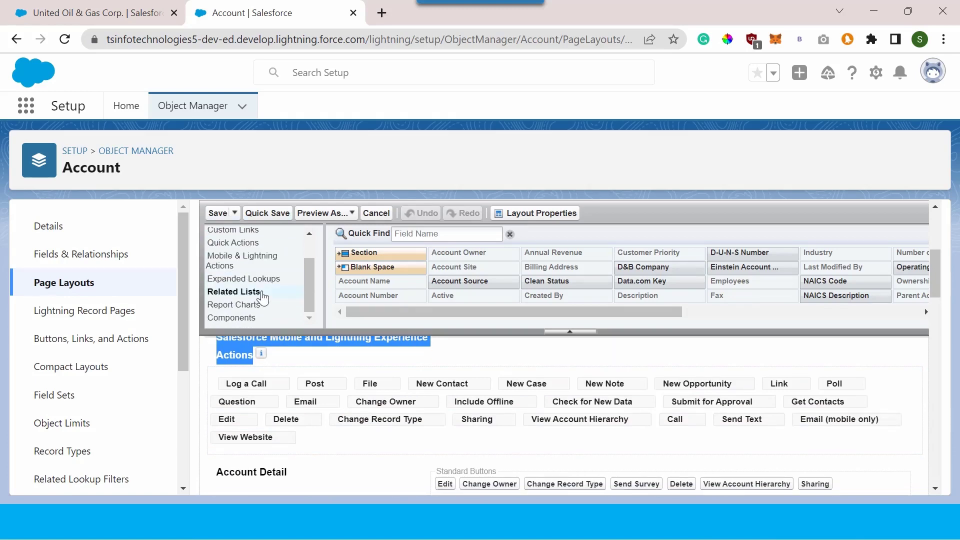
{"action": "left_click", "coordinate": [248, 299]}
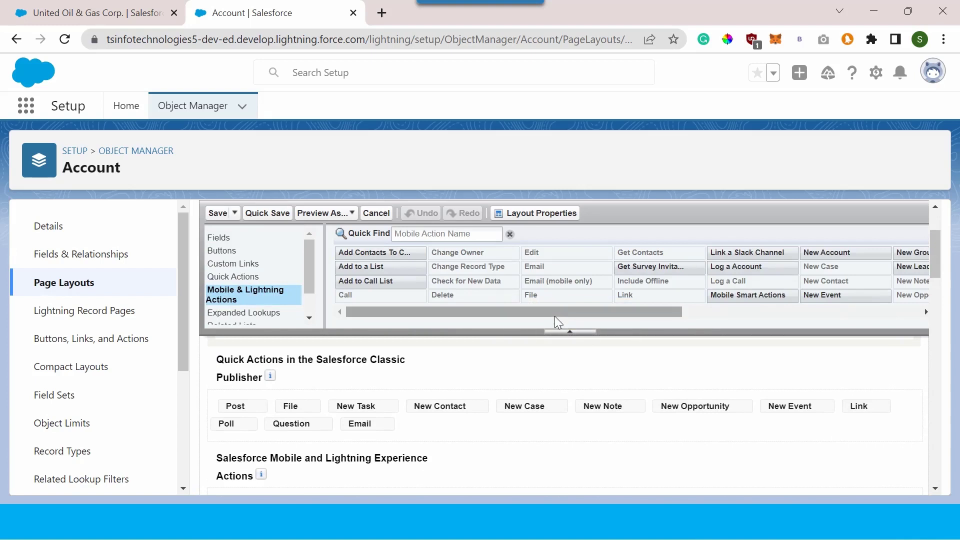
Put New Task in first position in Salesforce Mobile and Lightning Experience Actions and save Account Layout
{"action": "left_click_drag", "start_coordinate": [548, 312], "coordinate": [747, 267]}
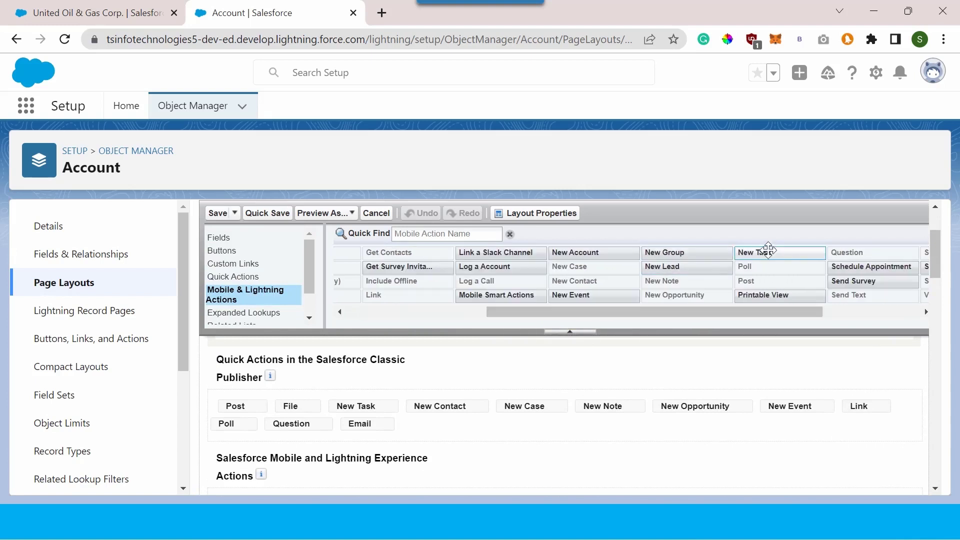
{"action": "scroll", "coordinate": [637, 368], "scroll_direction": "down", "scroll_amount": 2}
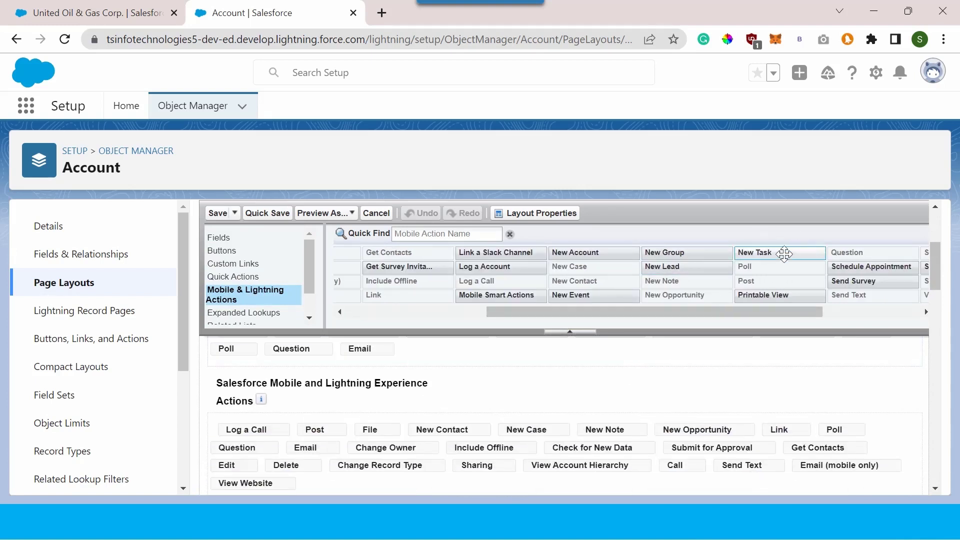
{"action": "mouse_move", "coordinate": [765, 253]}
{"action": "left_mouse_down"}
{"action": "mouse_move", "coordinate": [335, 411]}
{"action": "mouse_move", "coordinate": [213, 419]}
{"action": "left_mouse_up"}
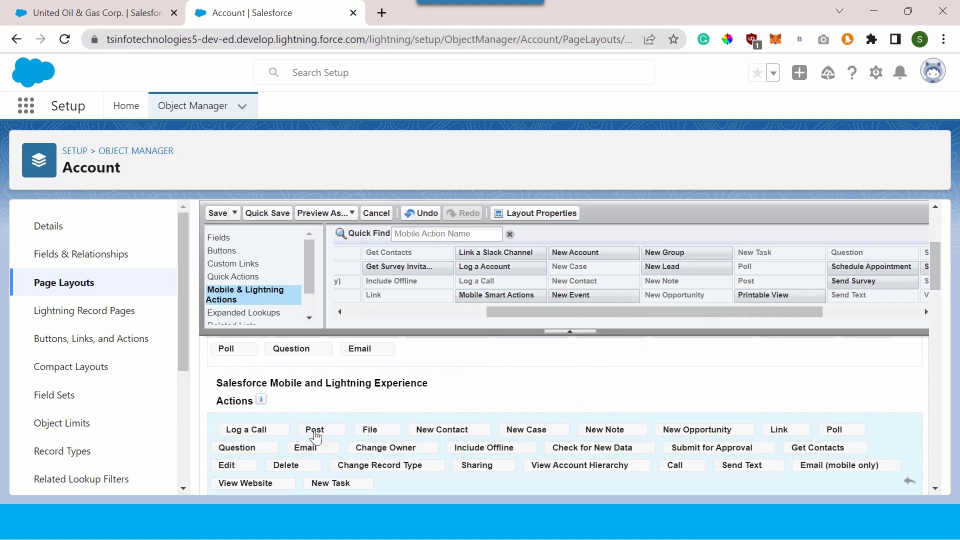
{"action": "left_click_drag", "start_coordinate": [212, 383], "coordinate": [267, 401]}
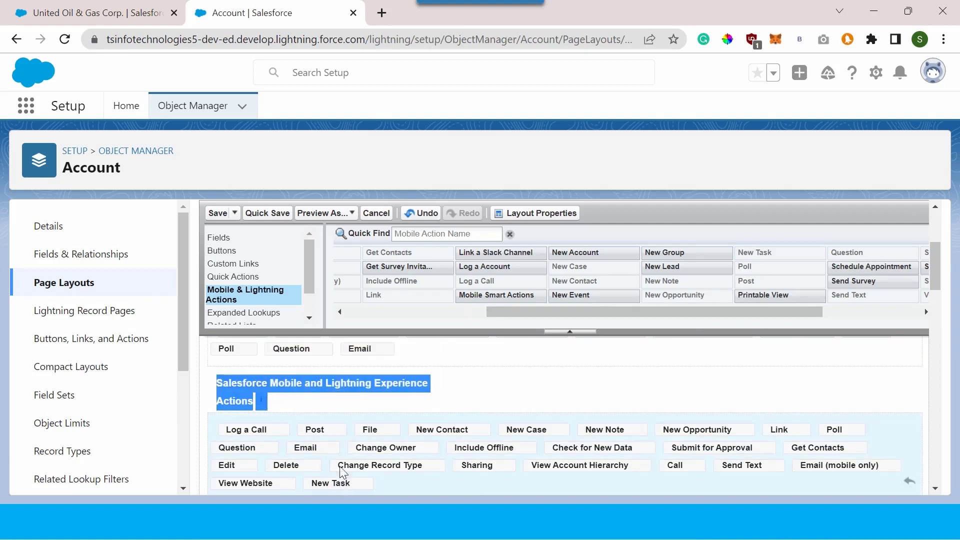
{"action": "left_click_drag", "start_coordinate": [341, 483], "coordinate": [220, 431]}
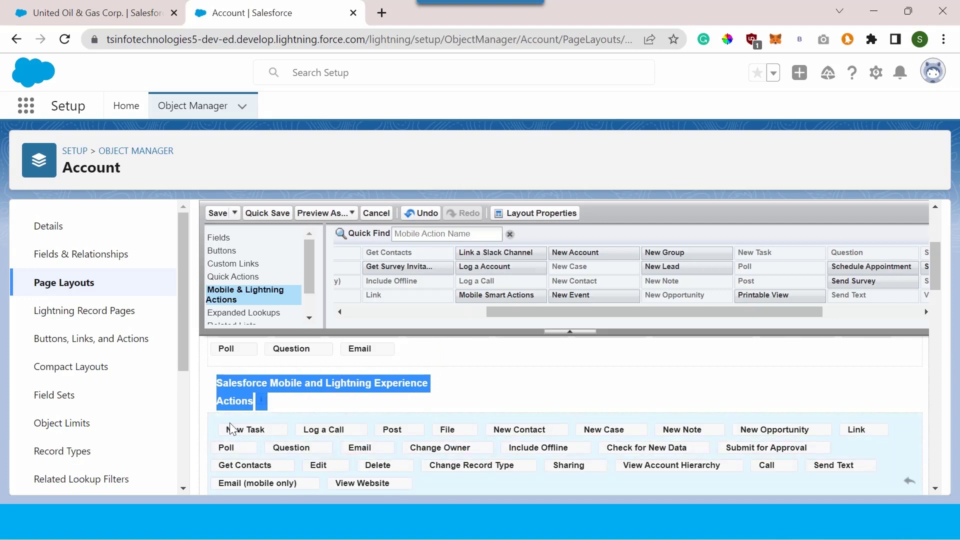
{"action": "left_click", "coordinate": [223, 213]}
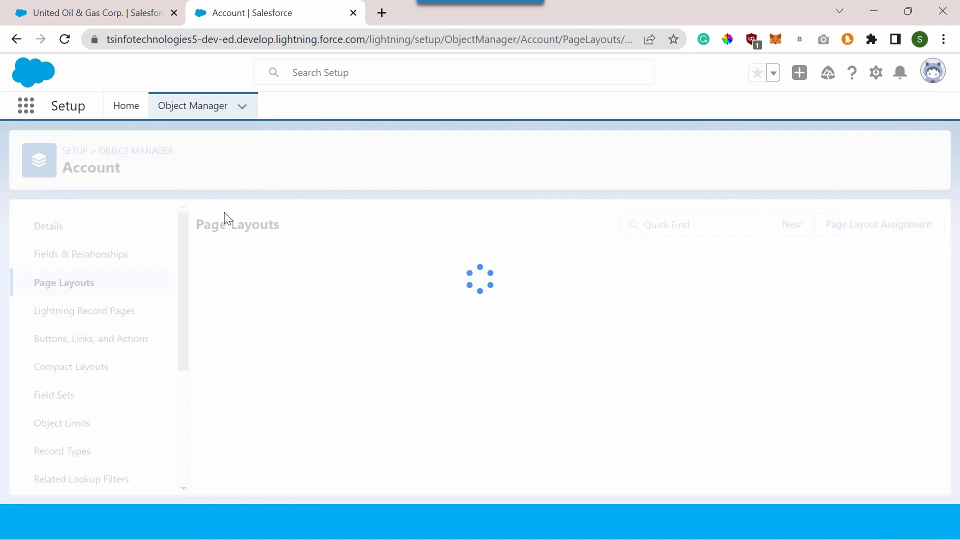
Reload the United Oil & Gas Corp. record and check that New Task leads its Activity composer
{"action": "left_click", "coordinate": [89, 6]}
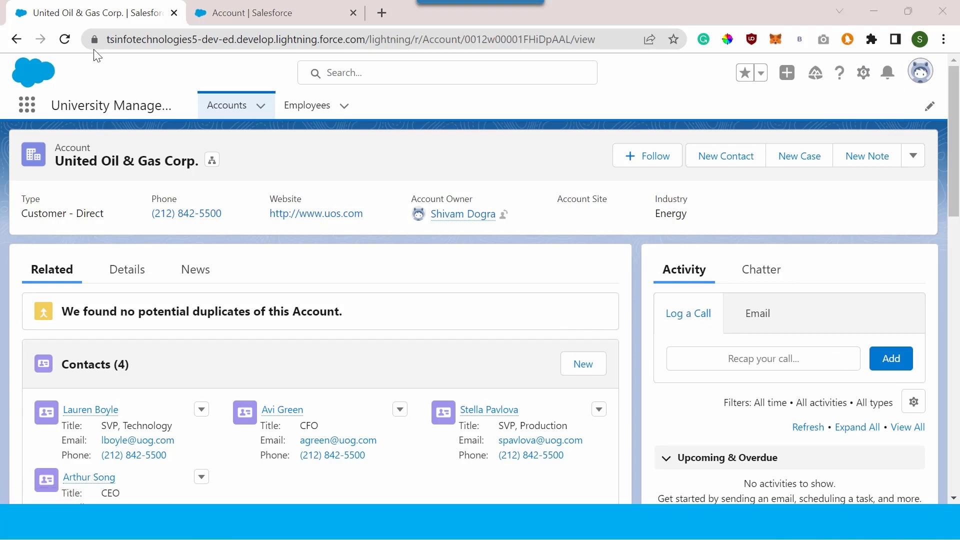
{"action": "key", "text": "F5"}
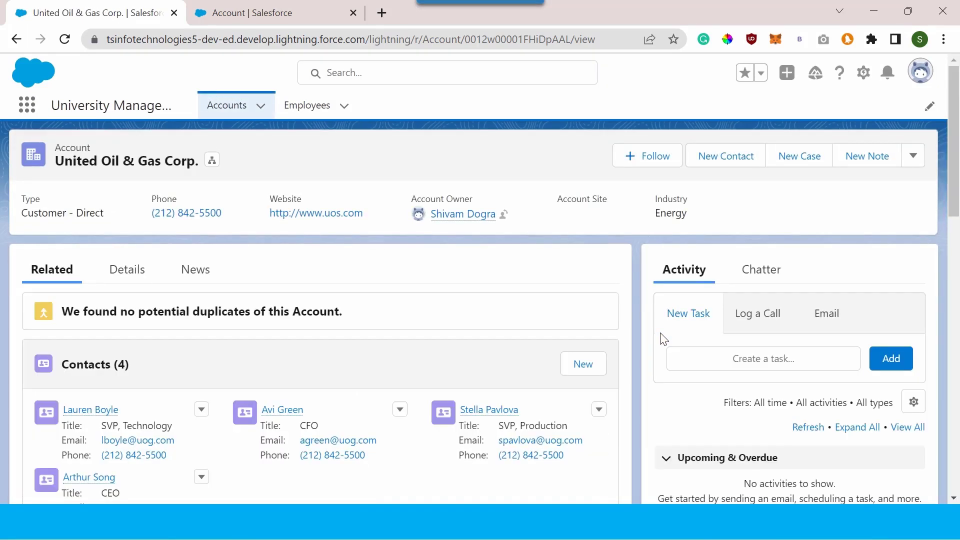
{"action": "left_click", "coordinate": [730, 316]}
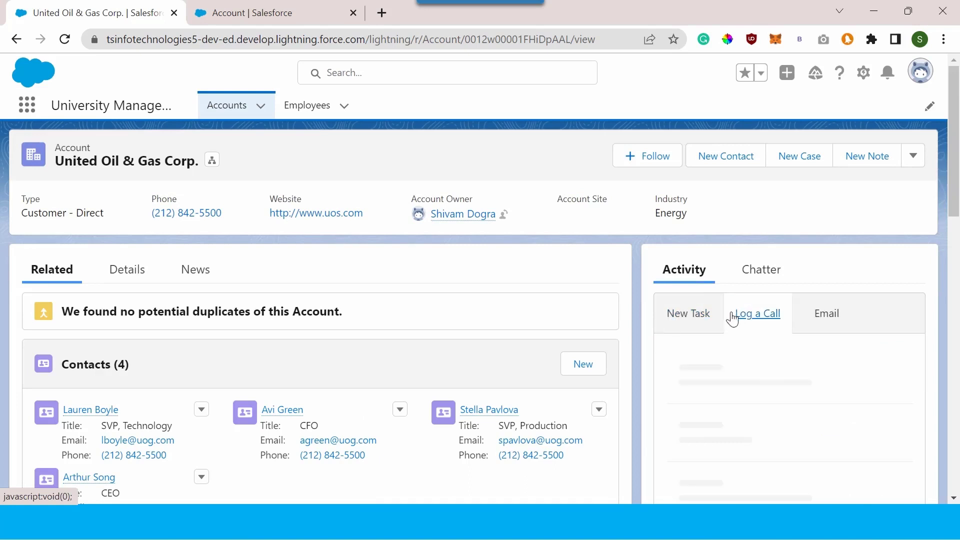
{"action": "left_click", "coordinate": [702, 317]}
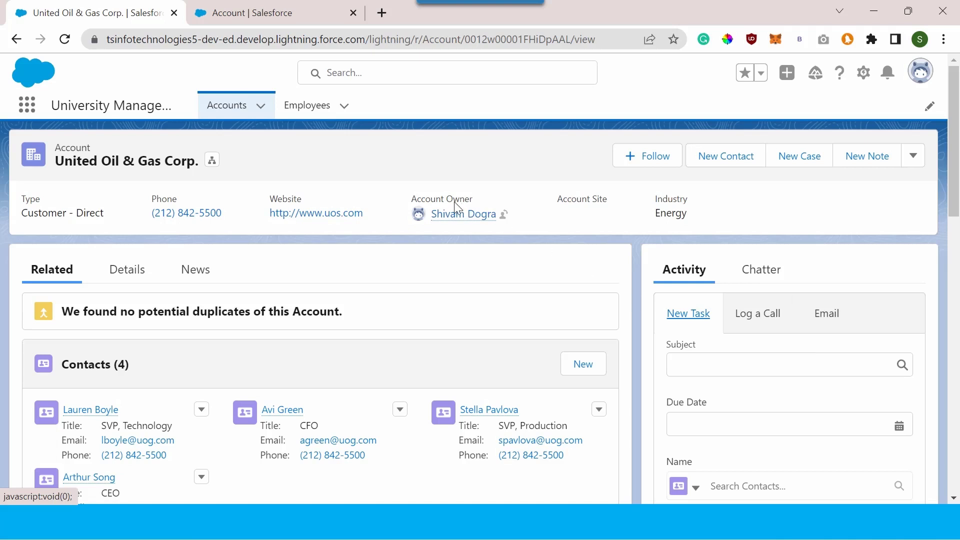
Reopen Account Layout and list Mobile & Lightning Actions, checking New Task heads the Actions section
{"action": "left_click", "coordinate": [252, 12]}
{"action": "left_click", "coordinate": [226, 401]}
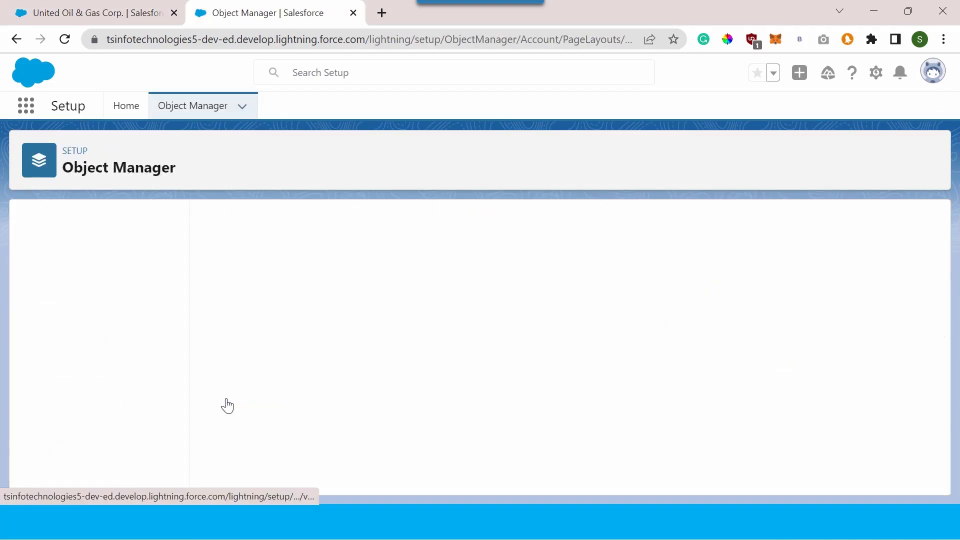
{"action": "left_click", "coordinate": [229, 322]}
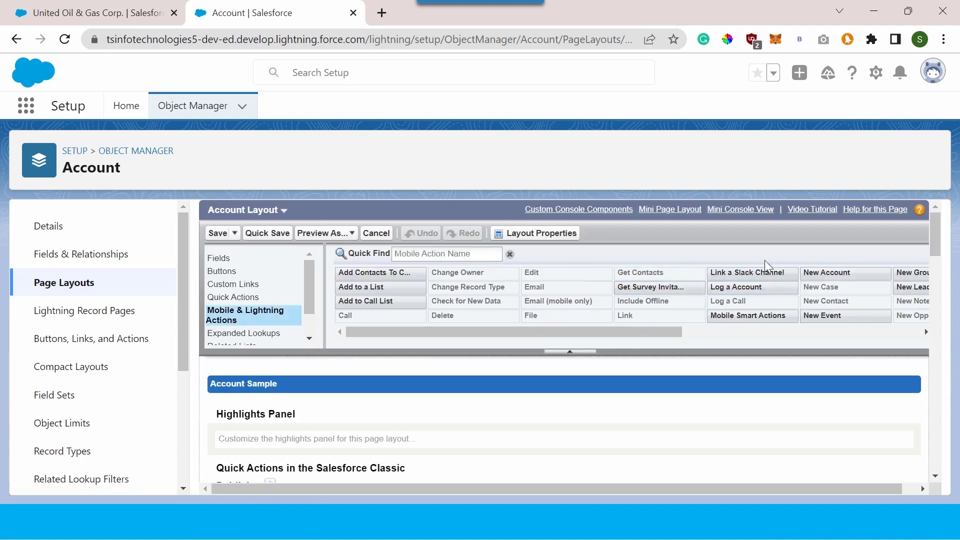
{"action": "scroll", "coordinate": [579, 375], "scroll_direction": "down", "scroll_amount": 5}
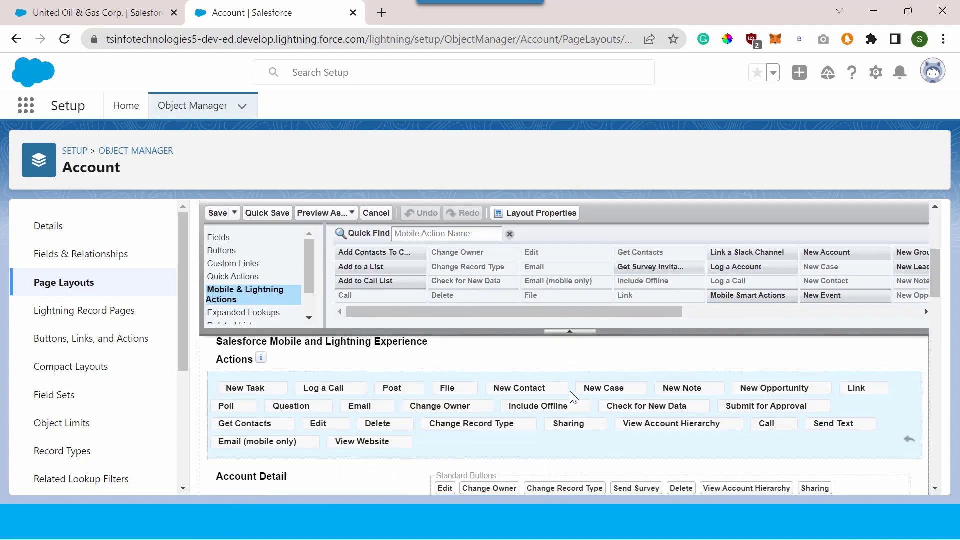